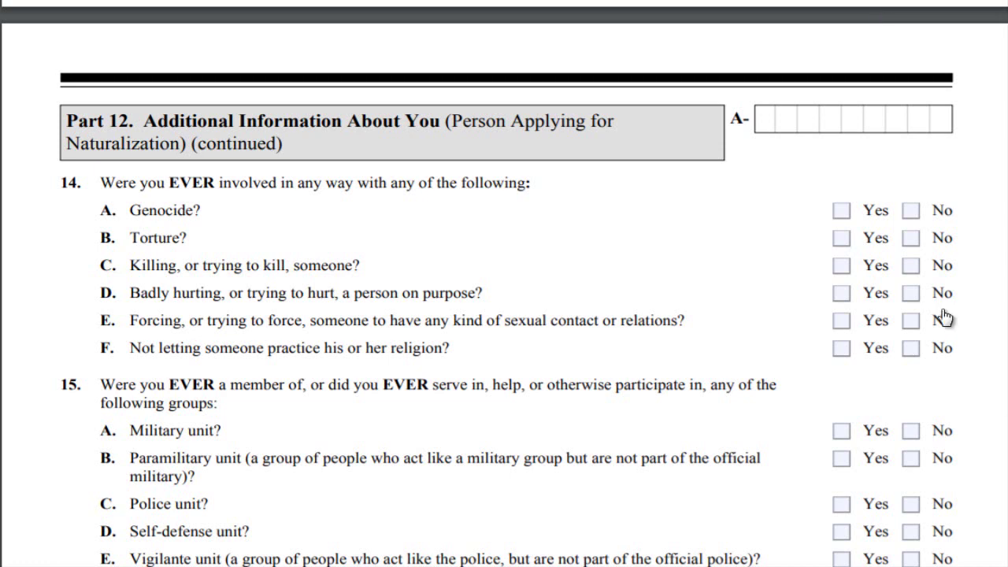
# Step: Answer No to items 14.A through 14.F, including Genocide and Torture
pyautogui.click(911, 211)
pyautogui.click(911, 238)
pyautogui.click(910, 295)
pyautogui.click(911, 266)
pyautogui.click(912, 321)
pyautogui.click(911, 349)
# Step: Answer No to all unit and group items 15.A through 15.I, keeping 15.H checked
pyautogui.scroll(-5, 921, 351)
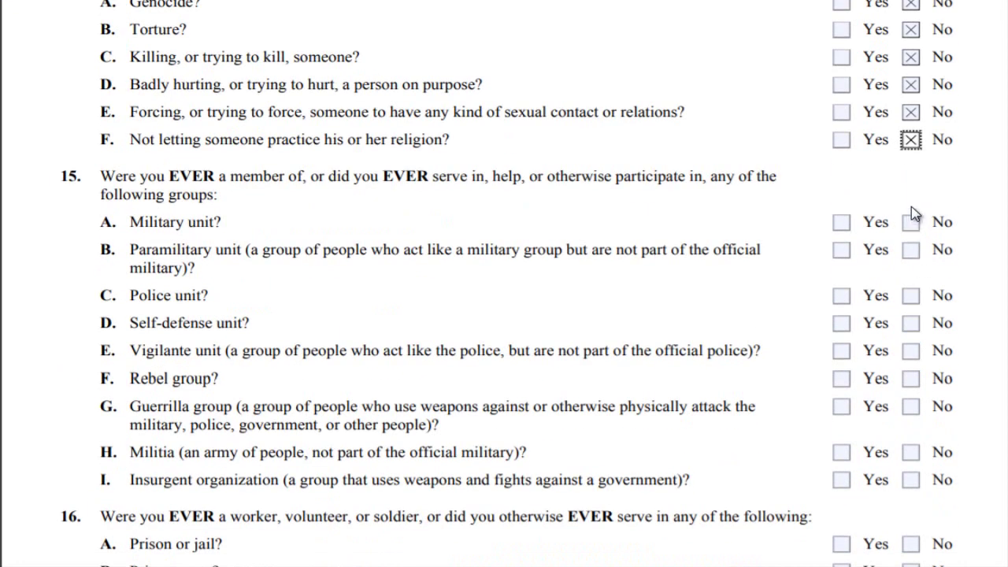
pyautogui.click(912, 221)
pyautogui.click(911, 249)
pyautogui.click(911, 296)
pyautogui.click(911, 323)
pyautogui.click(912, 351)
pyautogui.click(911, 379)
pyautogui.click(911, 406)
pyautogui.scroll(-3, 917, 398)
pyautogui.click(911, 351)
pyautogui.click(912, 377)
pyautogui.click(910, 349)
# Step: Answer No to detention items 16.A through 16.E
pyautogui.scroll(-1, 920, 360)
pyautogui.scroll(-2, 920, 360)
pyautogui.click(911, 338)
pyautogui.click(912, 366)
pyautogui.click(912, 394)
pyautogui.click(911, 421)
pyautogui.click(912, 448)
# Step: Answer No to questions 17 and 18, leaving follow-up 17.B unchecked
pyautogui.scroll(-6, 918, 441)
pyautogui.click(912, 276)
pyautogui.click(911, 370)
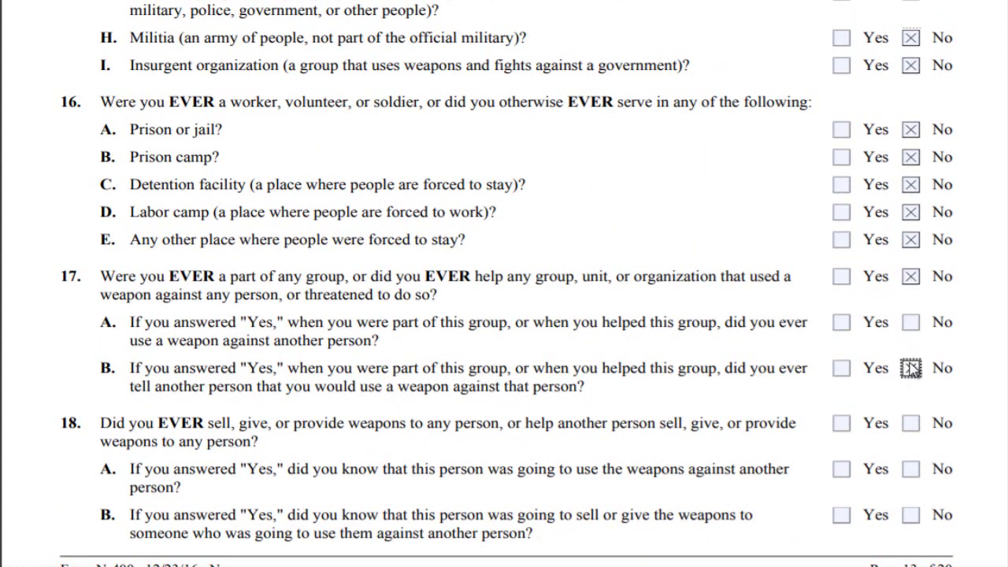
pyautogui.click(914, 372)
pyautogui.click(914, 371)
pyautogui.click(915, 373)
pyautogui.click(911, 423)
# Step: Answer No to questions 19, 20 and 21
pyautogui.scroll(-4, 916, 436)
pyautogui.scroll(-5, 918, 439)
pyautogui.click(913, 258)
pyautogui.click(913, 313)
pyautogui.click(911, 369)
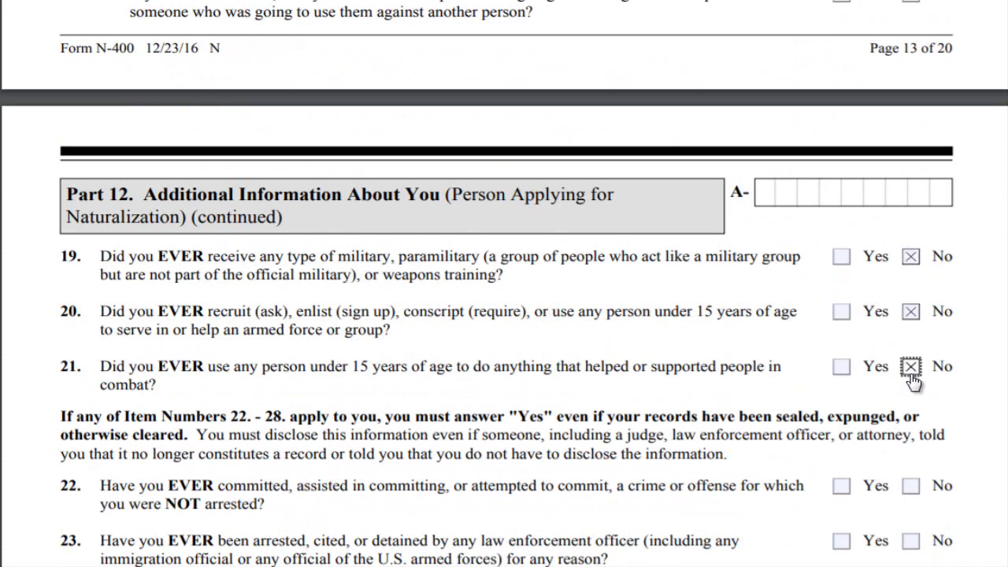
# Step: Answer No to questions 22, 23 and 24
pyautogui.scroll(-5, 912, 382)
pyautogui.click(911, 277)
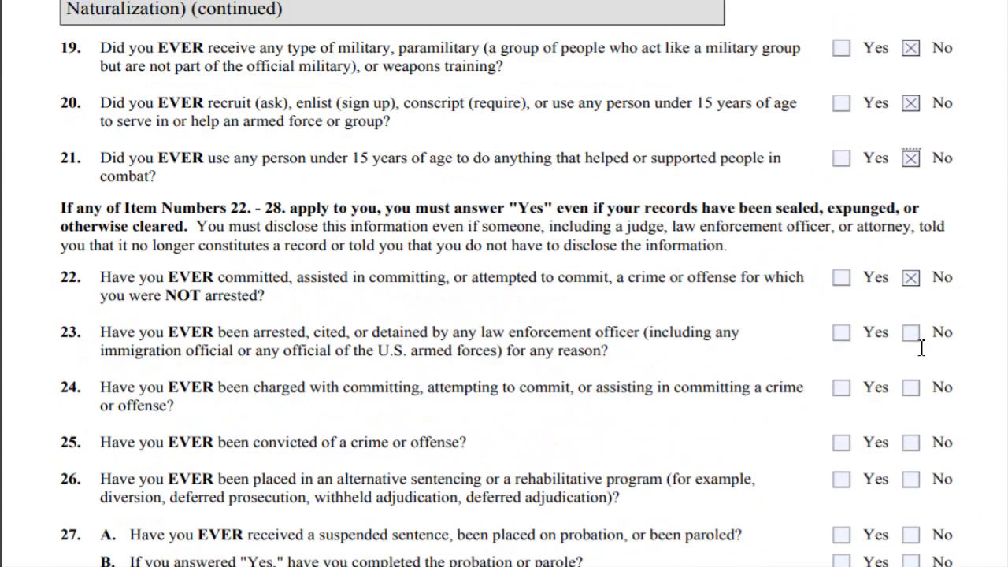
pyautogui.click(910, 331)
pyautogui.click(911, 386)
# Step: Answer No to question 25 and restore No on 24 and 25 after they cleared
pyautogui.scroll(-1, 914, 397)
pyautogui.scroll(-4, 914, 396)
pyautogui.press('space')
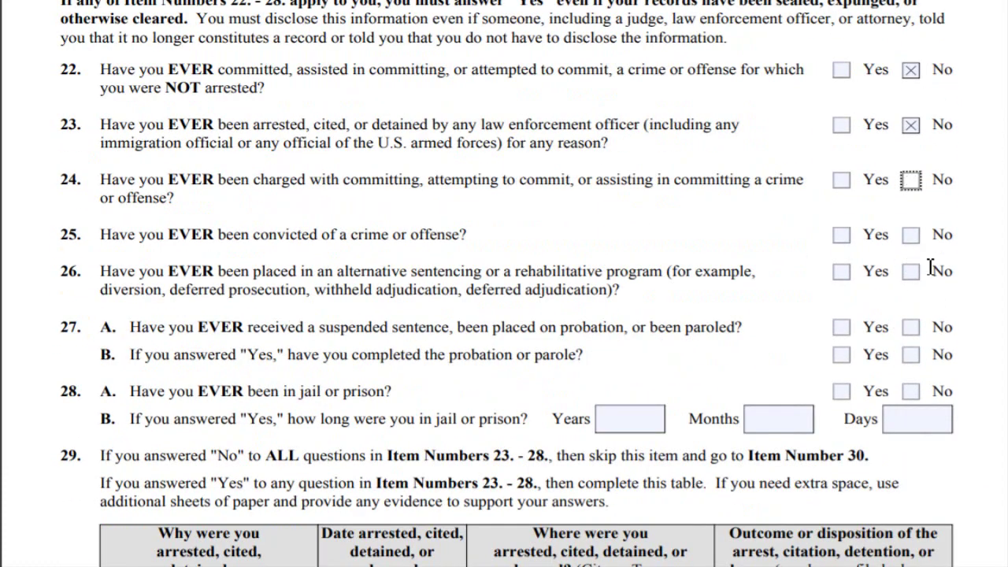
pyautogui.click(912, 236)
pyautogui.press('space')
pyautogui.click(910, 183)
pyautogui.click(914, 240)
# Step: Answer No to questions 26 and 27.A
pyautogui.click(912, 275)
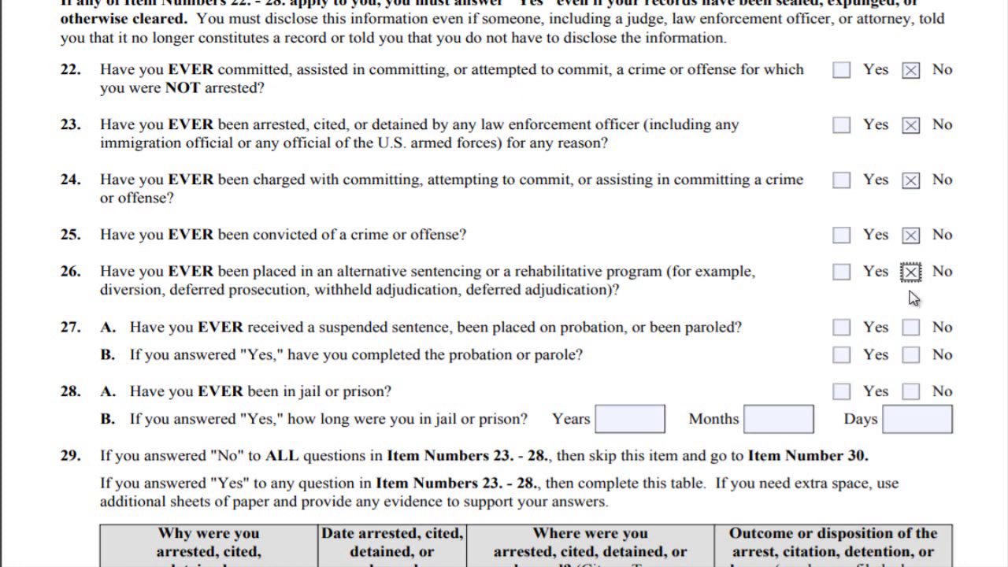
pyautogui.click(912, 327)
pyautogui.scroll(-2, 914, 335)
pyautogui.scroll(-3, 914, 335)
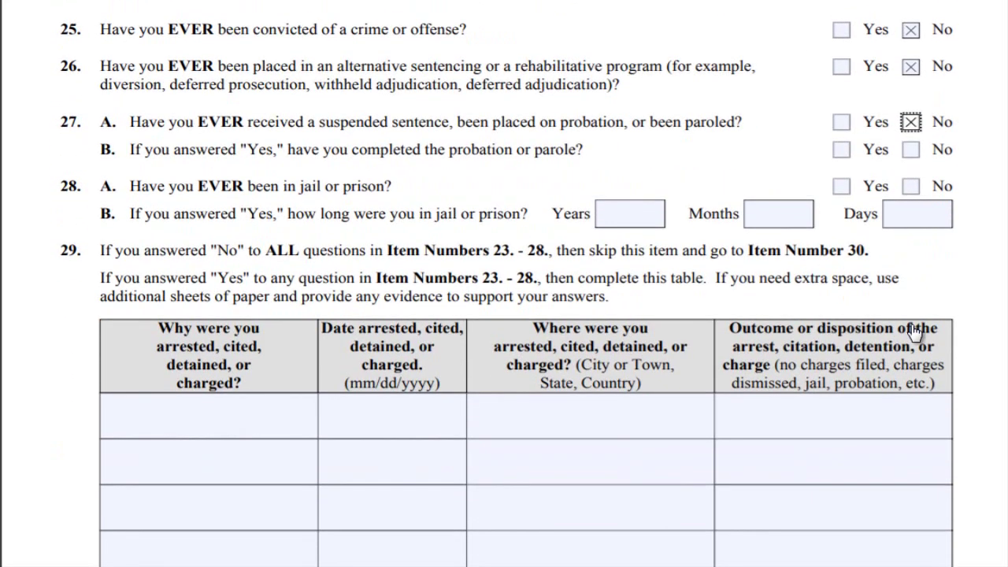
pyautogui.scroll(-3, 914, 333)
pyautogui.scroll(-12, 914, 333)
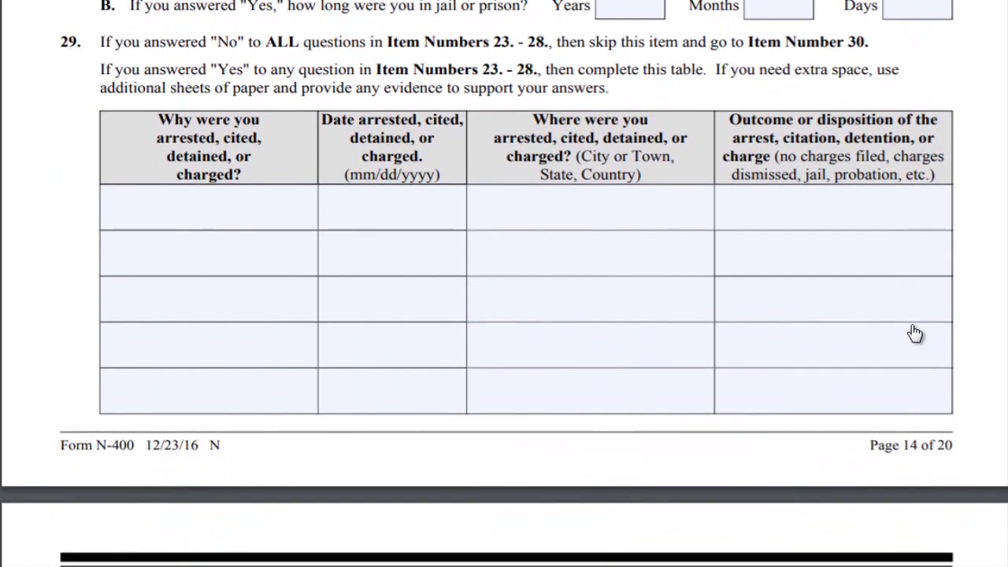
pyautogui.scroll(-3, 914, 333)
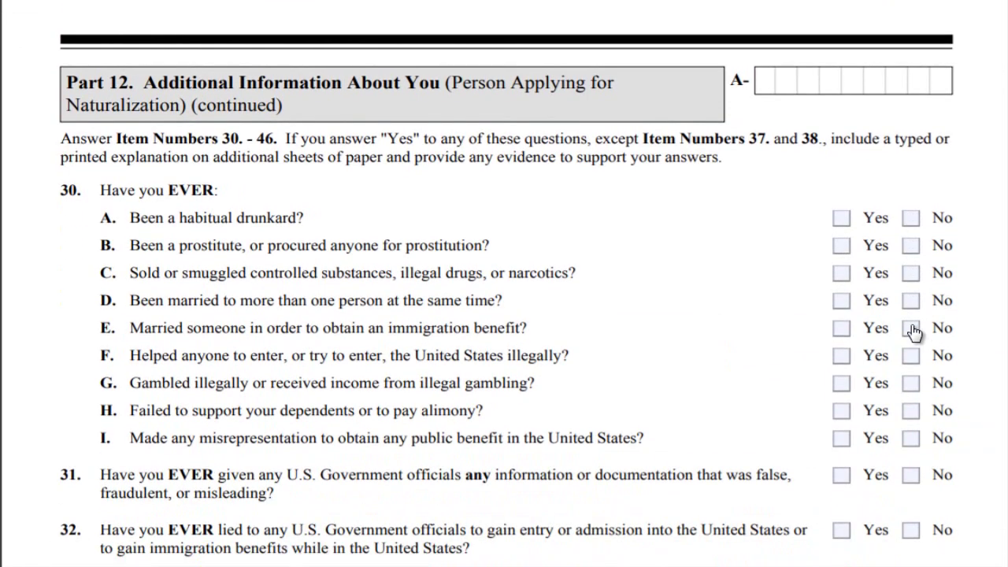
# Step: Answer No to items 30.A through 30.I, starting with habitual drunkard
pyautogui.scroll(15, 914, 333)
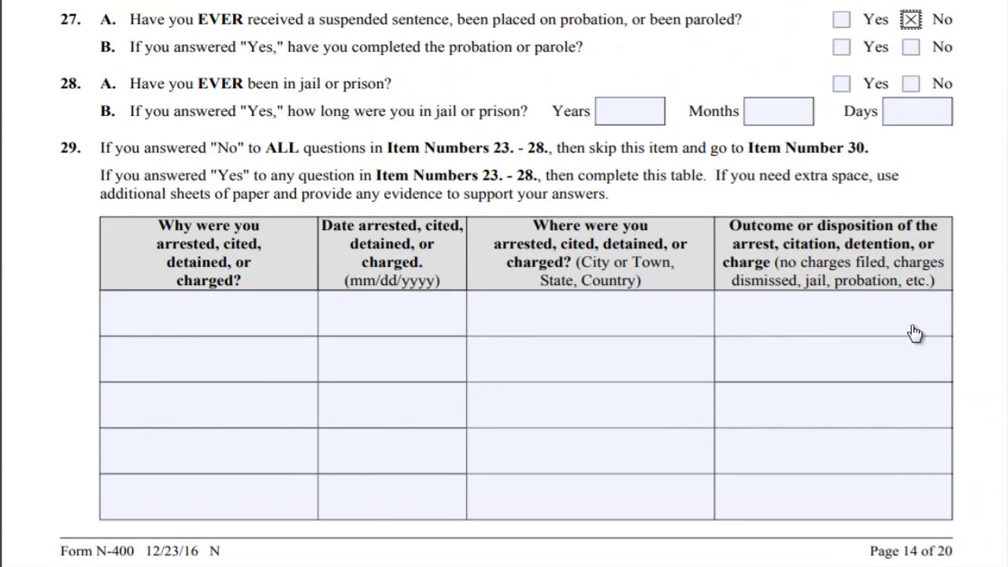
pyautogui.scroll(-13, 914, 333)
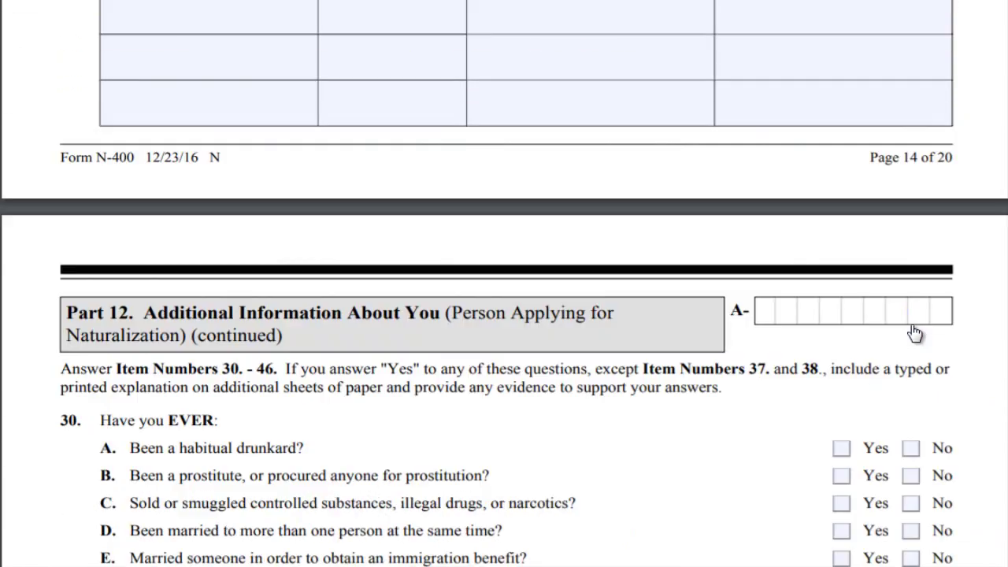
pyautogui.click(912, 217)
pyautogui.click(912, 245)
pyautogui.click(912, 272)
pyautogui.click(911, 299)
pyautogui.click(912, 326)
pyautogui.click(912, 353)
pyautogui.click(911, 381)
pyautogui.scroll(-5, 914, 379)
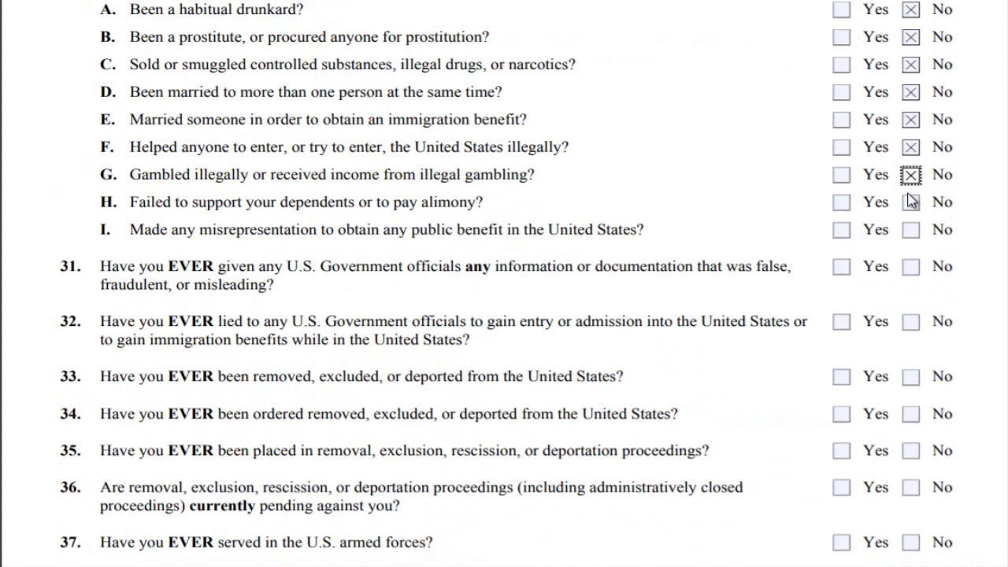
pyautogui.click(914, 203)
pyautogui.click(912, 229)
# Step: Answer No to questions 31 through 36, re-checking 32 when it cleared
pyautogui.scroll(-3, 925, 245)
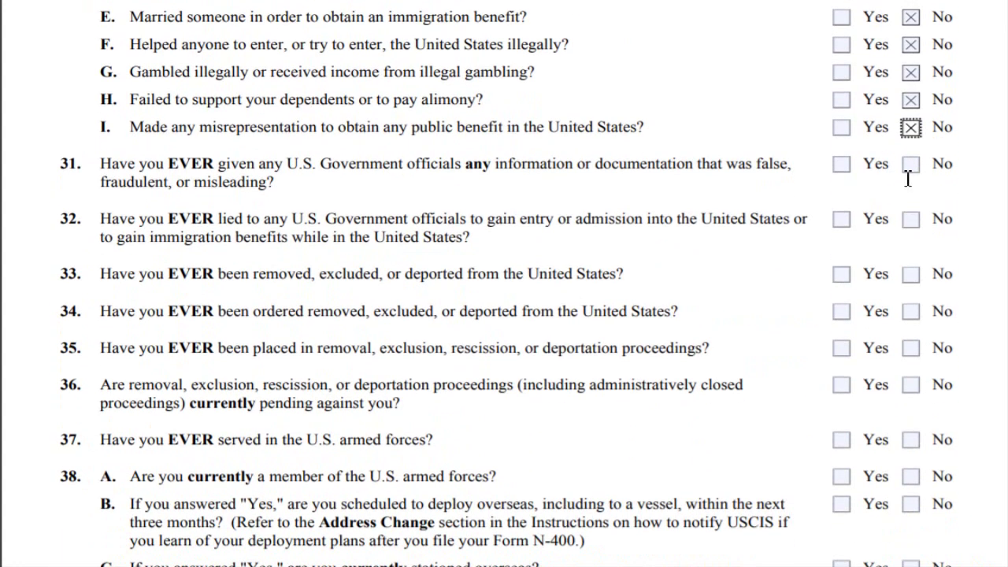
pyautogui.click(913, 166)
pyautogui.click(912, 221)
pyautogui.click(911, 275)
pyautogui.click(914, 223)
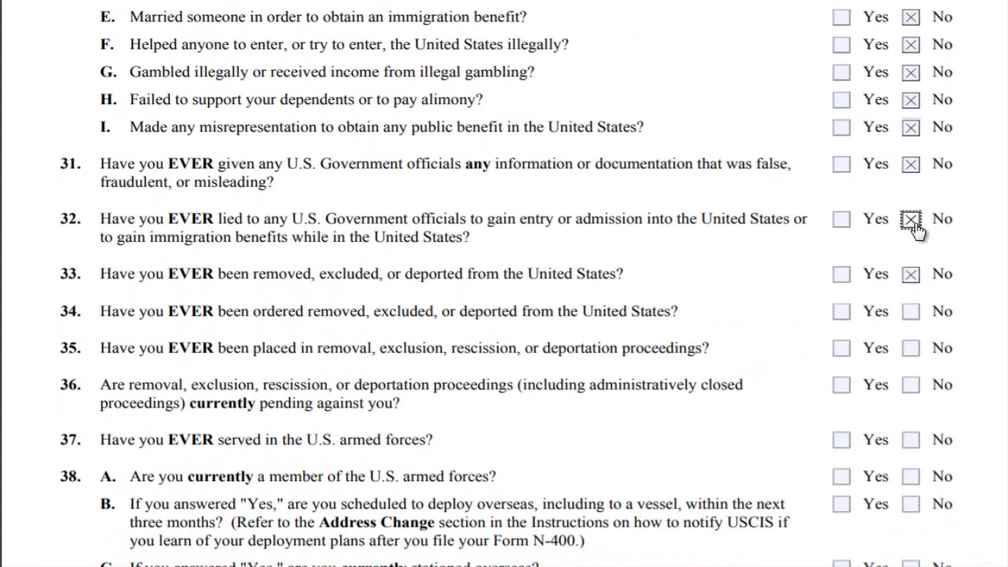
pyautogui.click(912, 312)
pyautogui.click(913, 349)
pyautogui.click(914, 392)
# Step: Answer No to questions 37, 38.A, 39 and 40, re-checking 37
pyautogui.scroll(-3, 914, 392)
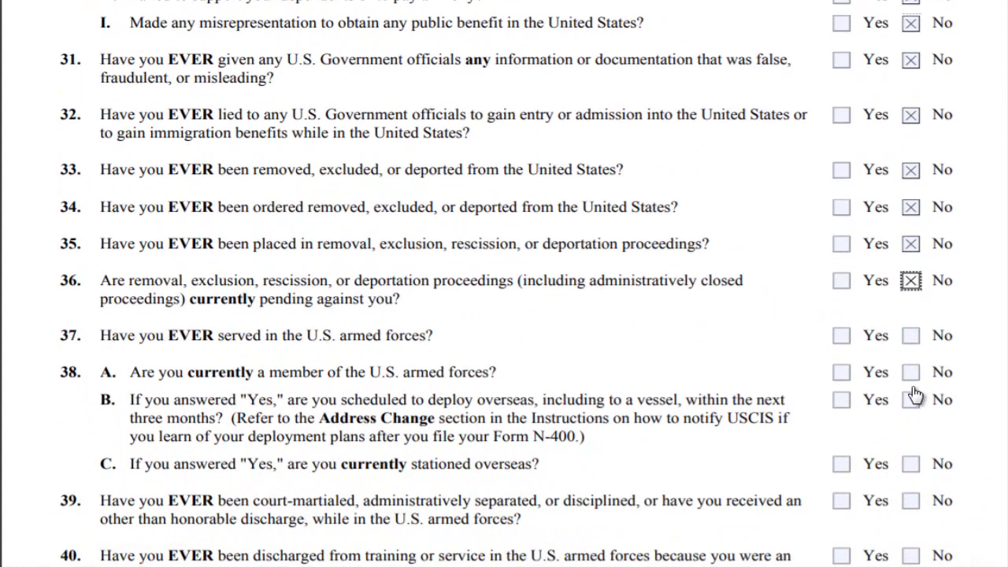
pyautogui.click(911, 337)
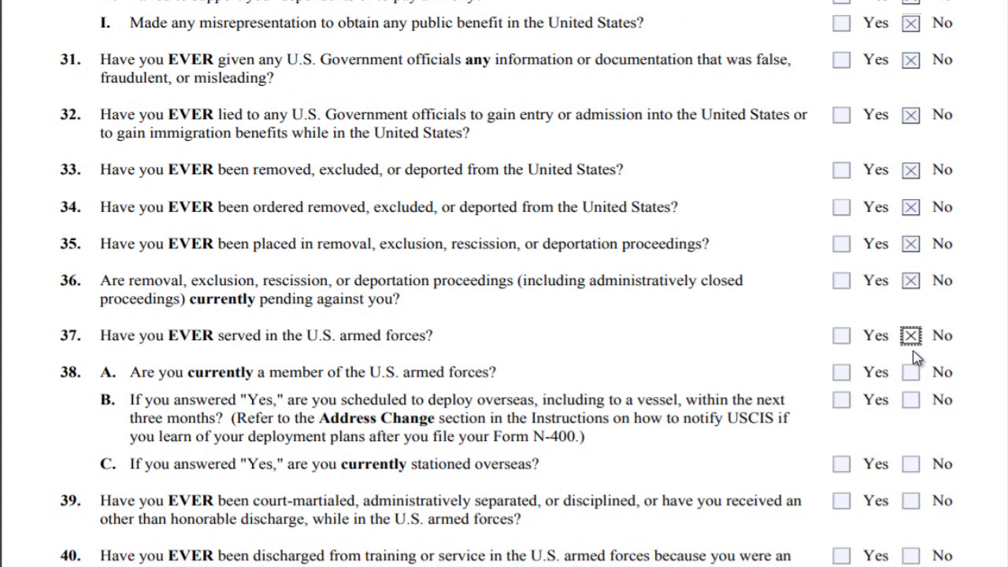
pyautogui.click(911, 373)
pyautogui.click(912, 337)
pyautogui.scroll(-3, 904, 410)
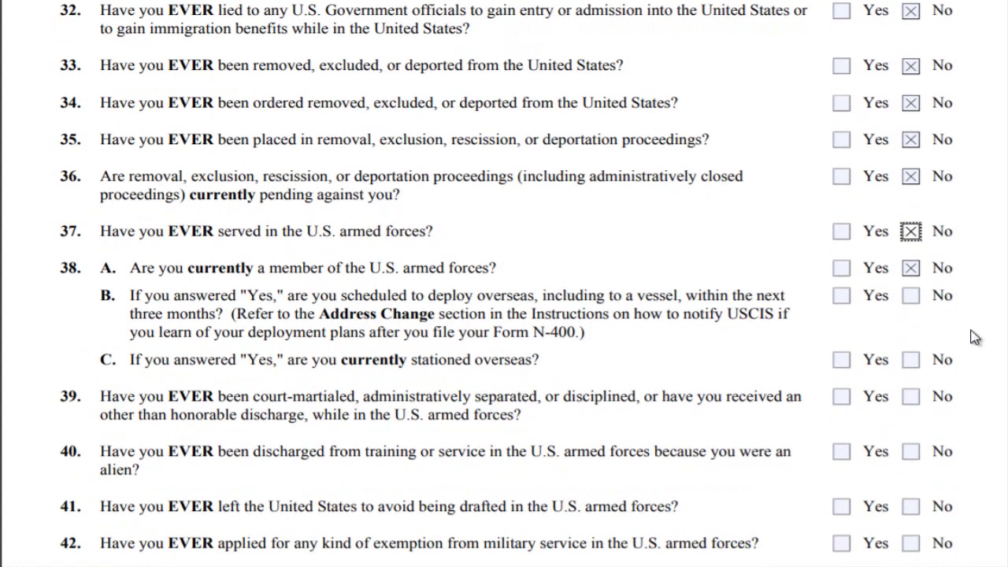
pyautogui.click(911, 398)
pyautogui.click(911, 451)
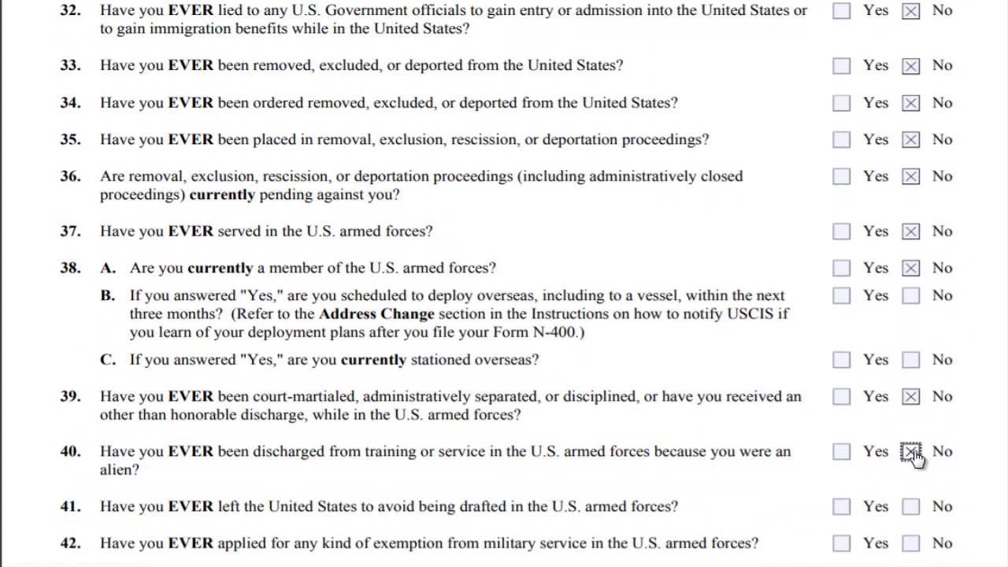
# Step: Answer No to questions 41, 42 and 43
pyautogui.scroll(-1, 909, 455)
pyautogui.scroll(-3, 910, 455)
pyautogui.click(910, 403)
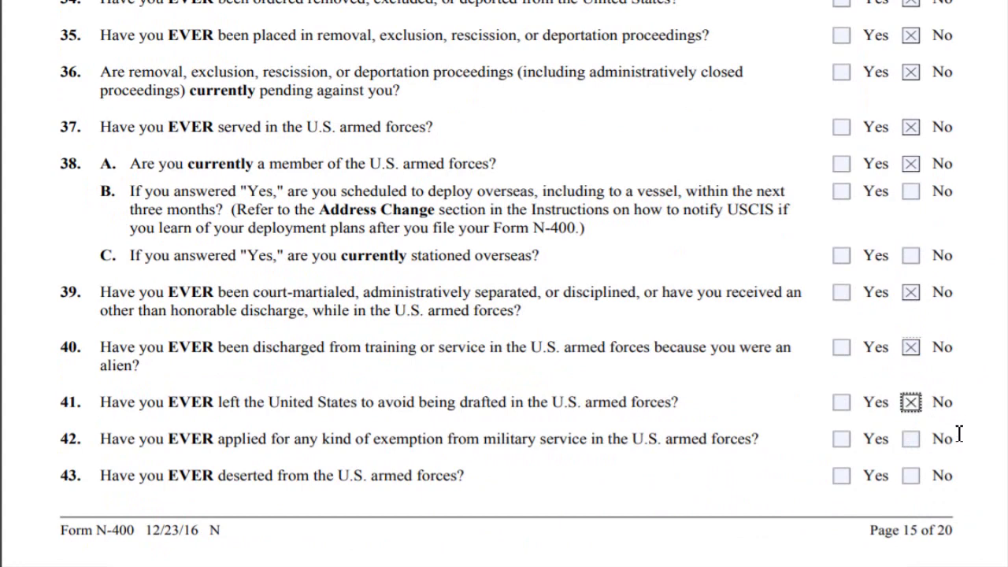
pyautogui.click(911, 439)
pyautogui.click(912, 475)
pyautogui.scroll(-4, 913, 477)
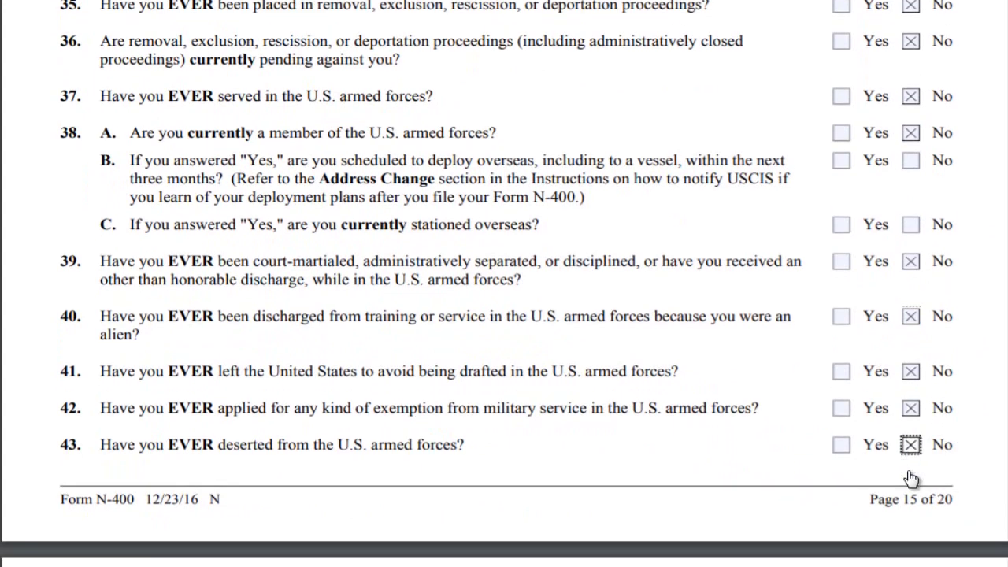
pyautogui.scroll(-10, 919, 462)
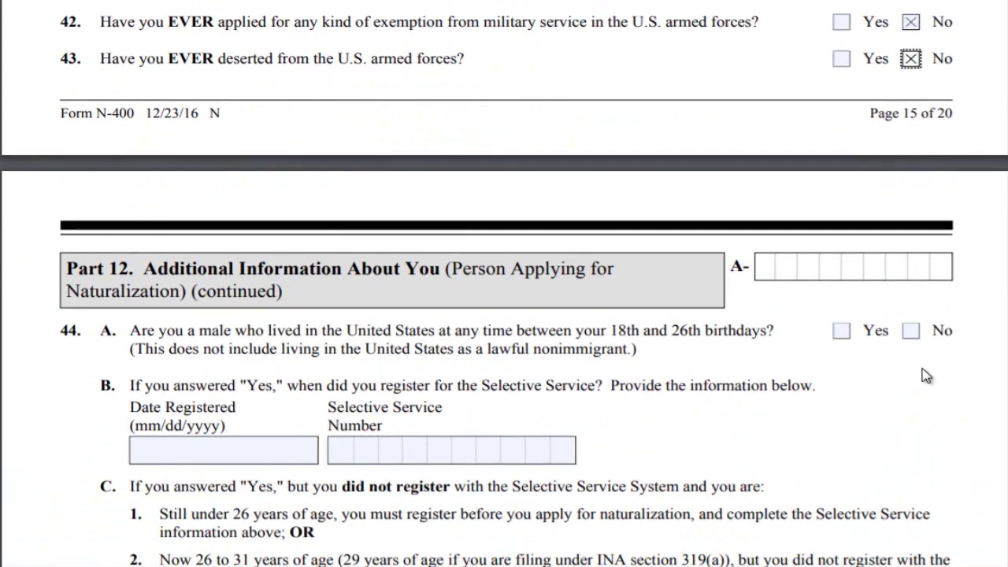
# Step: Answer No to questions 44.A, 45, 46 and 47
pyautogui.click(912, 331)
pyautogui.scroll(-12, 906, 359)
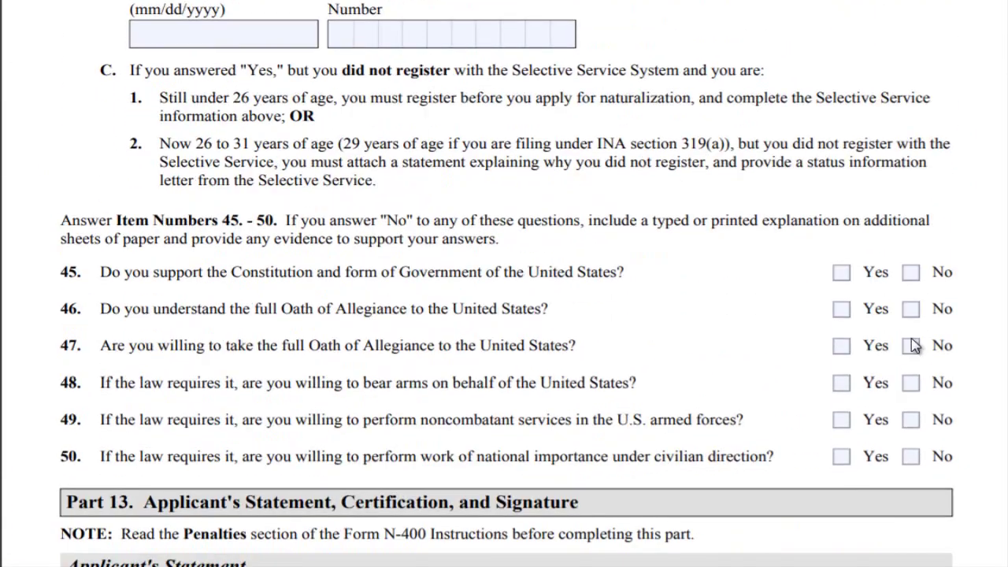
pyautogui.click(911, 272)
pyautogui.click(911, 310)
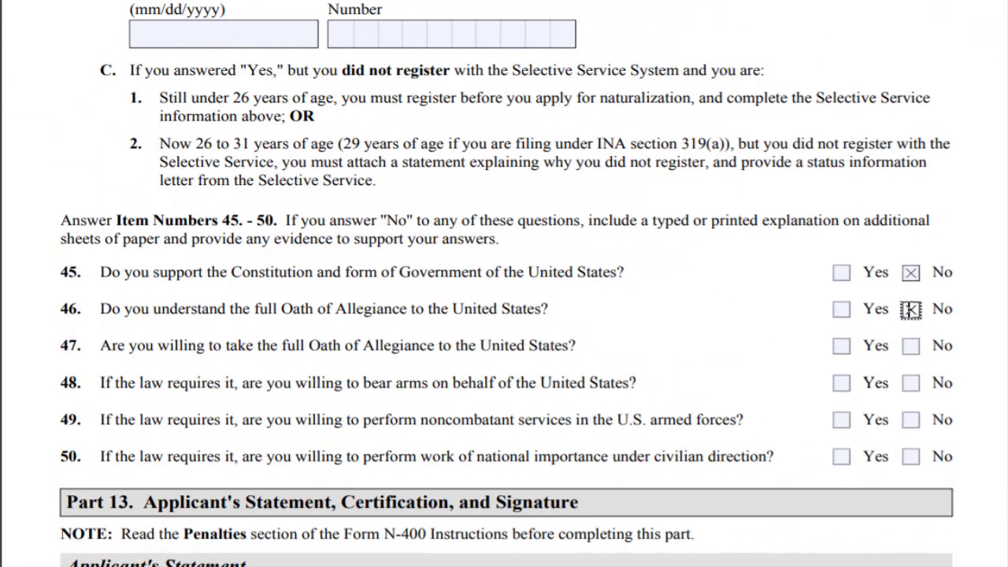
pyautogui.click(911, 347)
# Step: Answer No to questions 48, 49 and 50, re-ticking 48 after it cleared
pyautogui.click(912, 382)
pyautogui.click(911, 419)
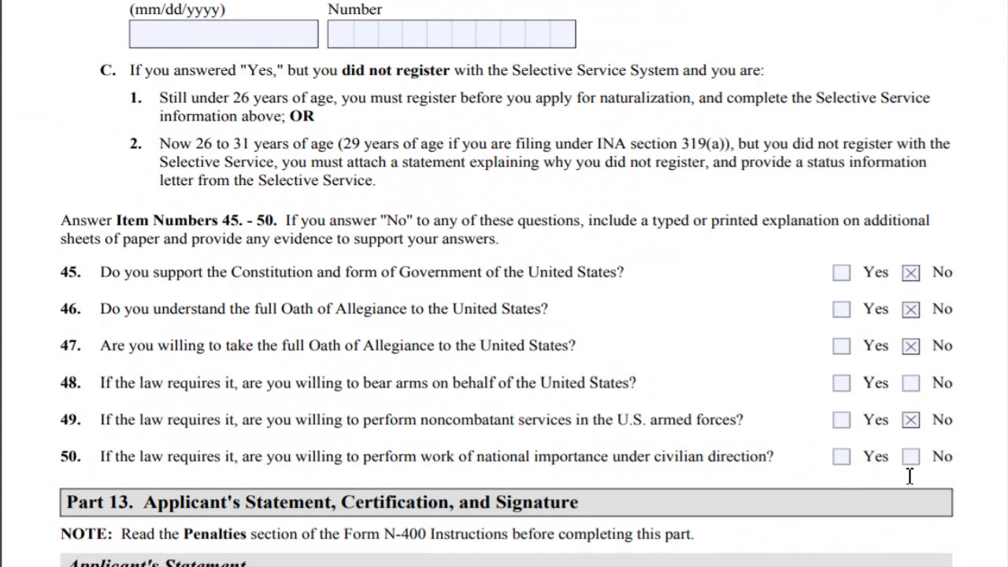
pyautogui.click(911, 463)
pyautogui.scroll(-3, 906, 386)
pyautogui.click(912, 278)
pyautogui.scroll(-3, 918, 282)
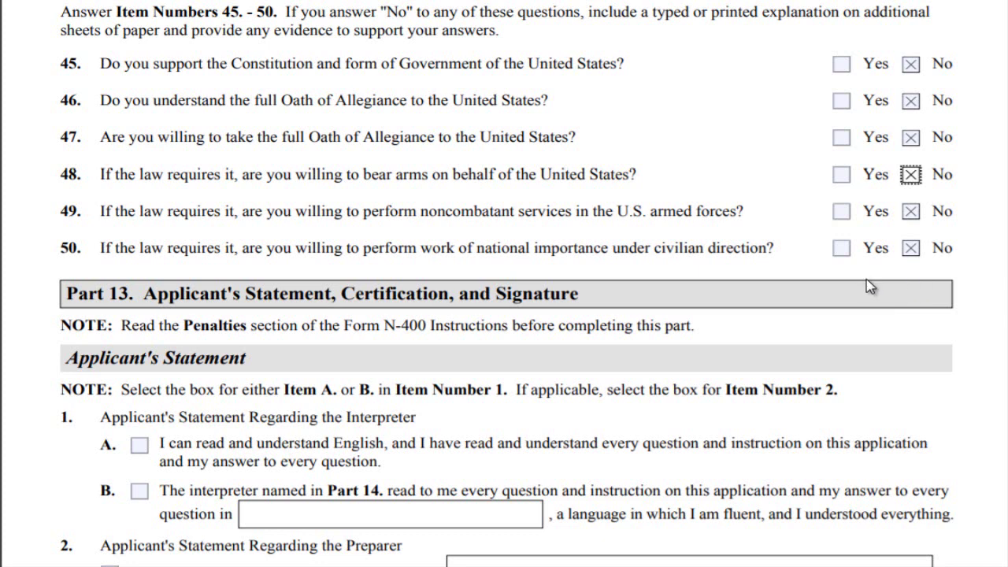
pyautogui.scroll(-3, 851, 289)
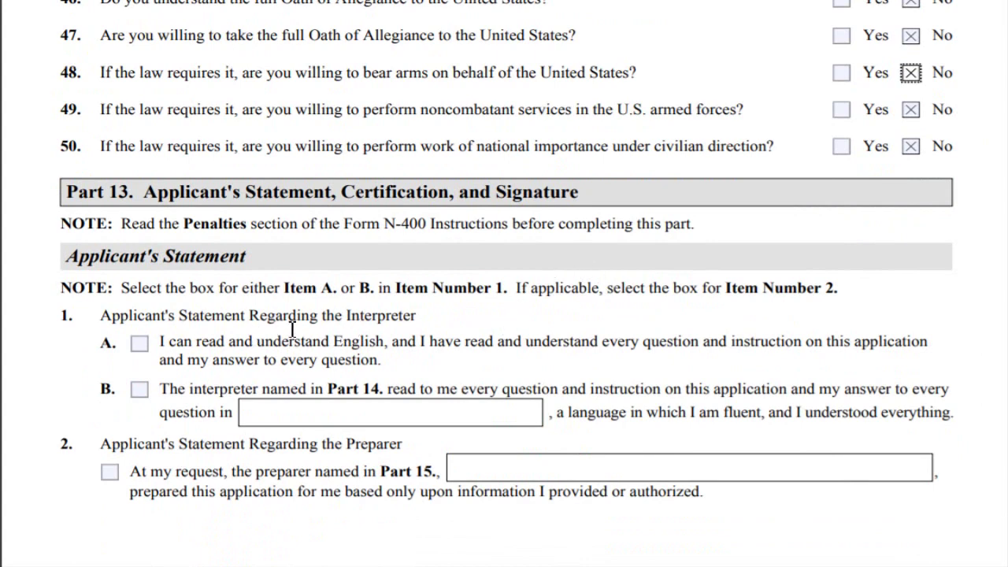
# Step: Check Part 13 item 1.A, 'I can read and understand English'
pyautogui.click(141, 342)
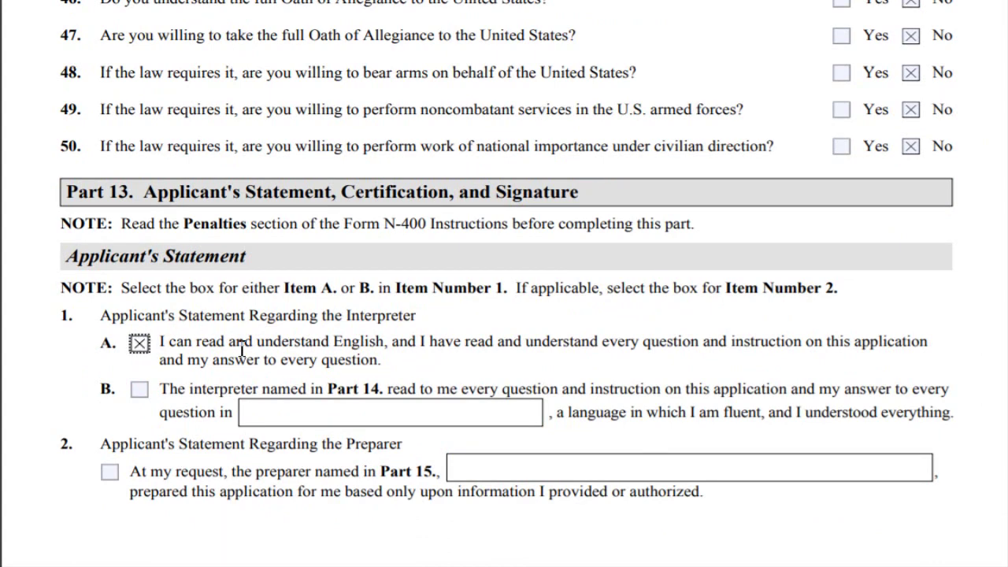
pyautogui.scroll(-3, 295, 398)
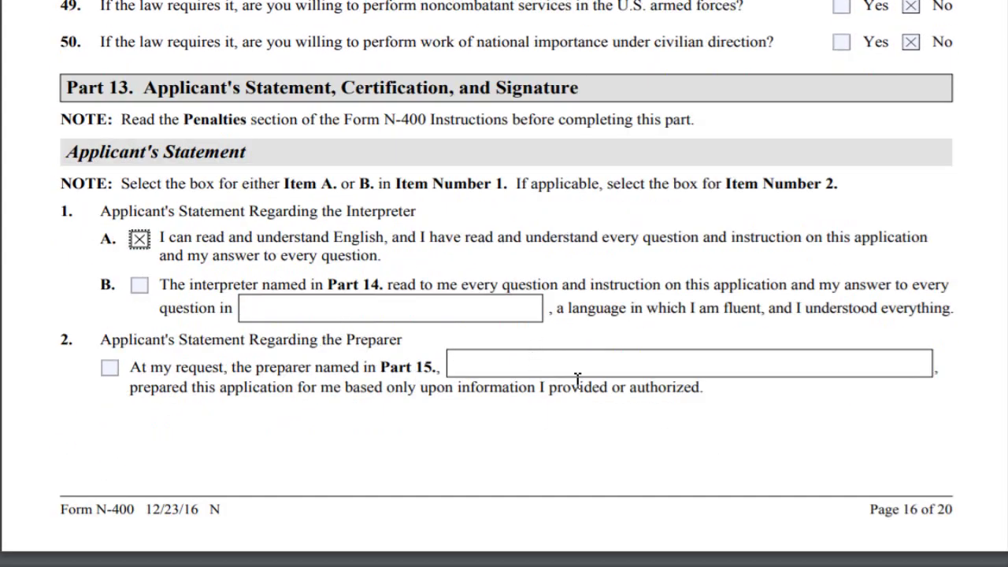
pyautogui.scroll(-8, 577, 380)
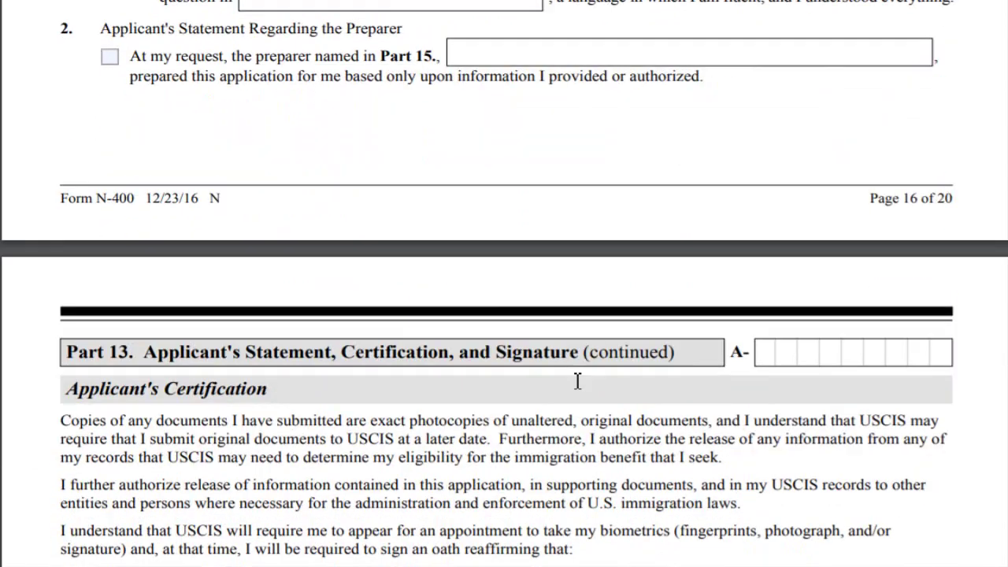
# Step: Scroll through pages 17–18 to page 19's Part 15 continuation, clearing an accidental text selection
pyautogui.scroll(-9, 579, 402)
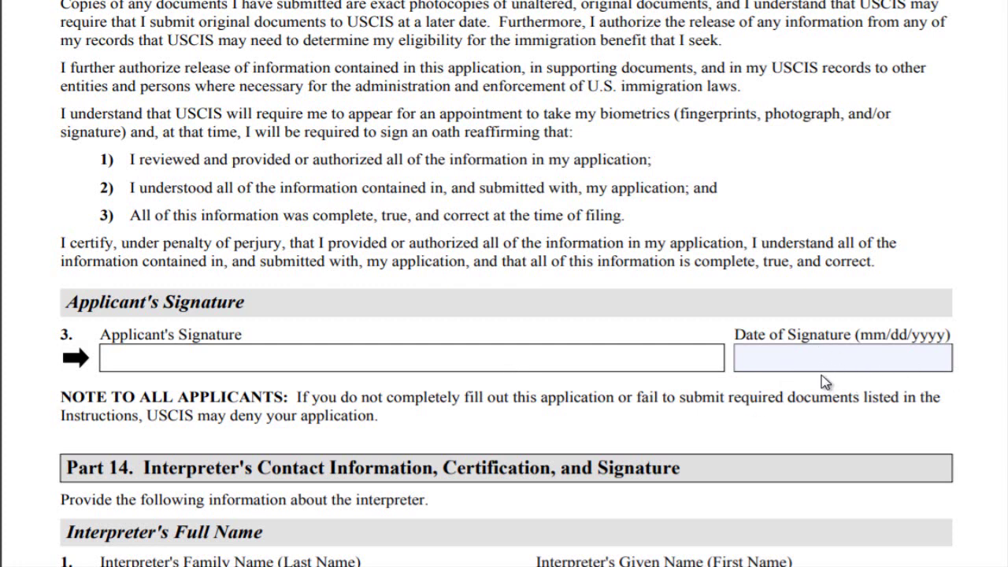
pyautogui.scroll(1, 824, 381)
pyautogui.scroll(3, 824, 381)
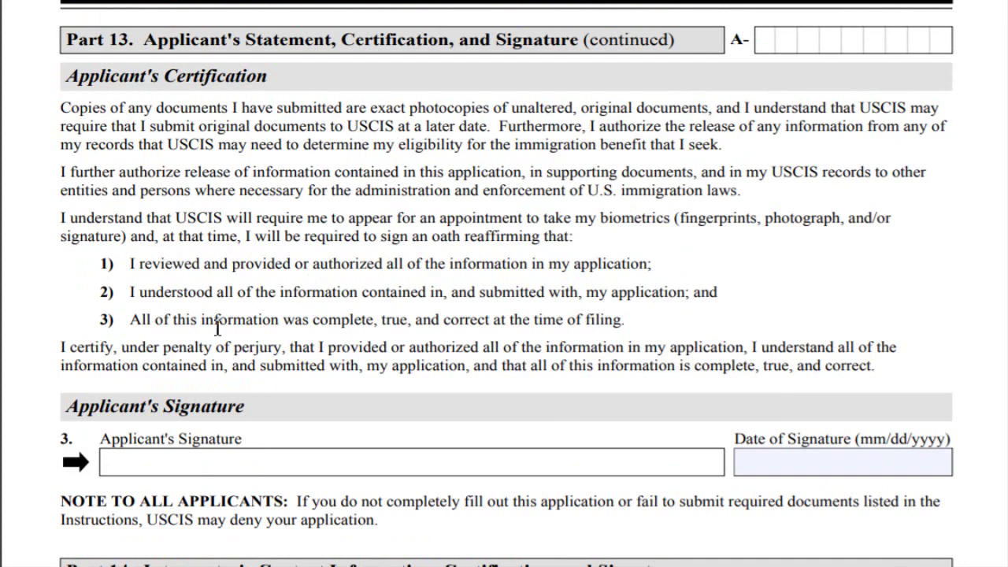
pyautogui.moveTo(204, 319); pyautogui.dragTo(503, 319)
pyautogui.click(619, 277)
pyautogui.scroll(-3, 620, 278)
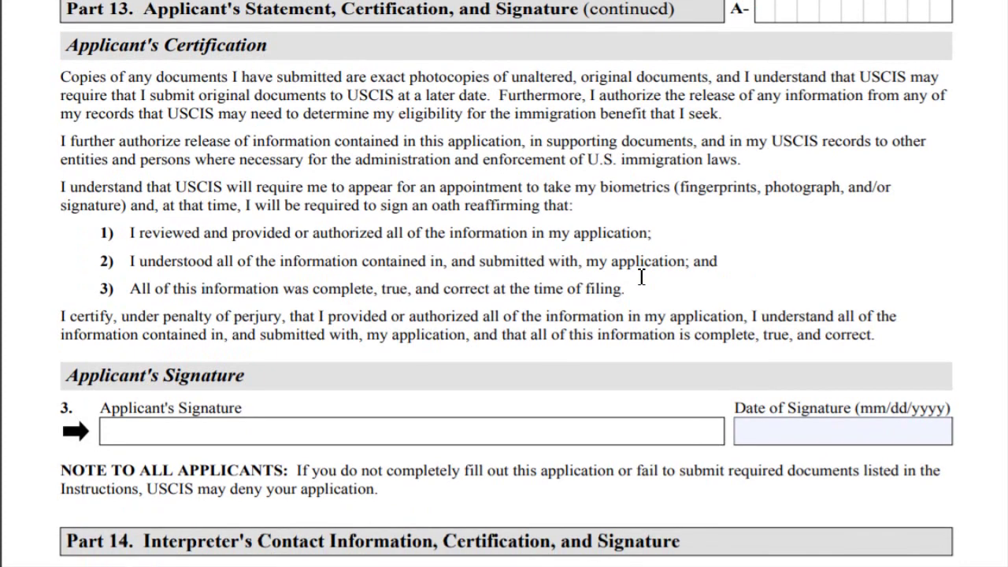
pyautogui.scroll(-8, 642, 278)
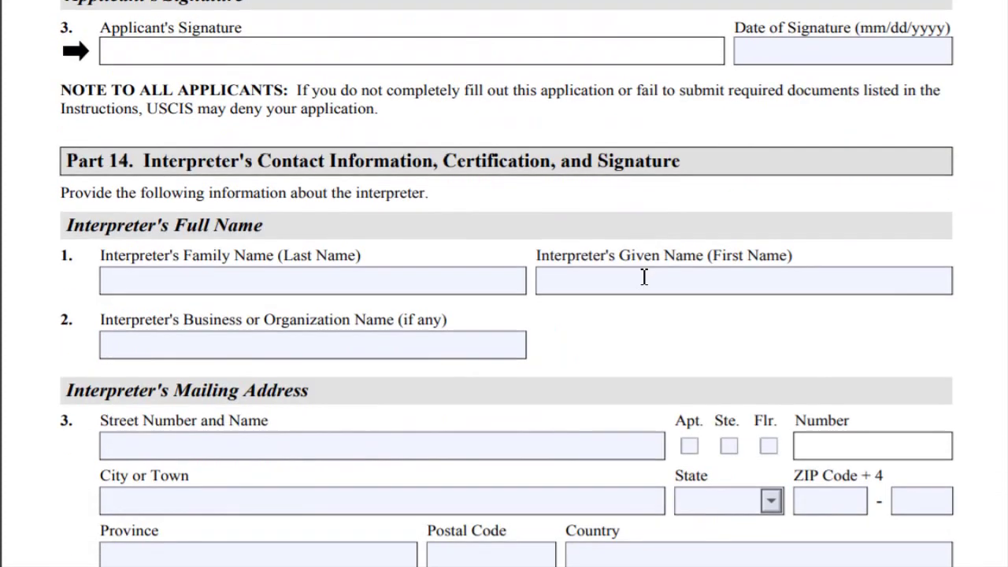
pyautogui.scroll(-15, 644, 277)
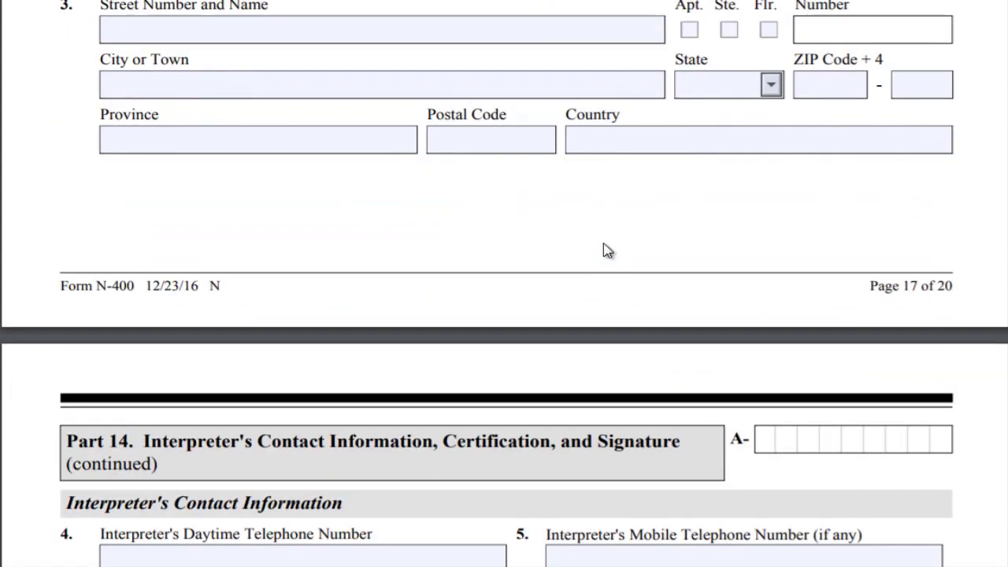
pyautogui.scroll(-10, 630, 252)
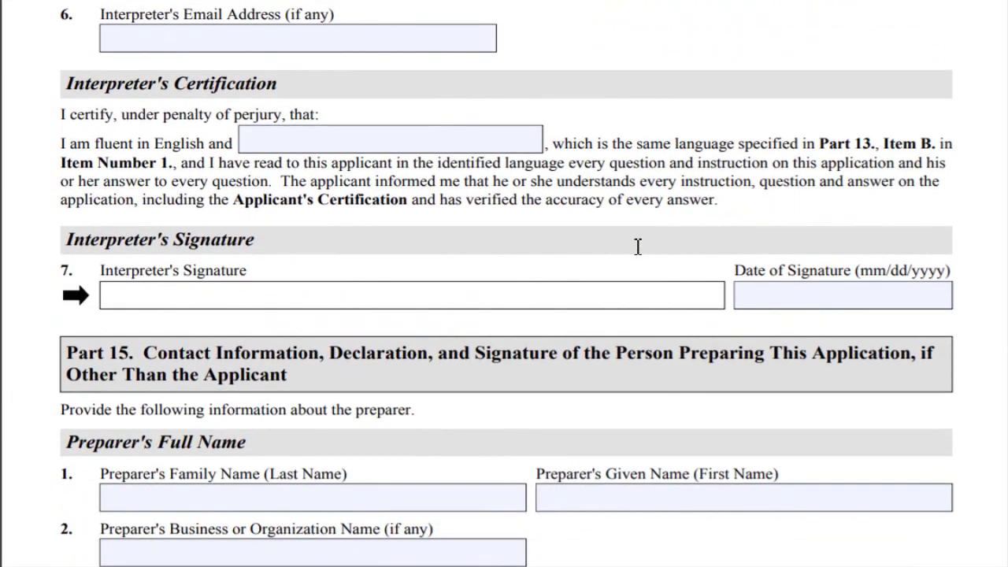
pyautogui.scroll(-10, 653, 246)
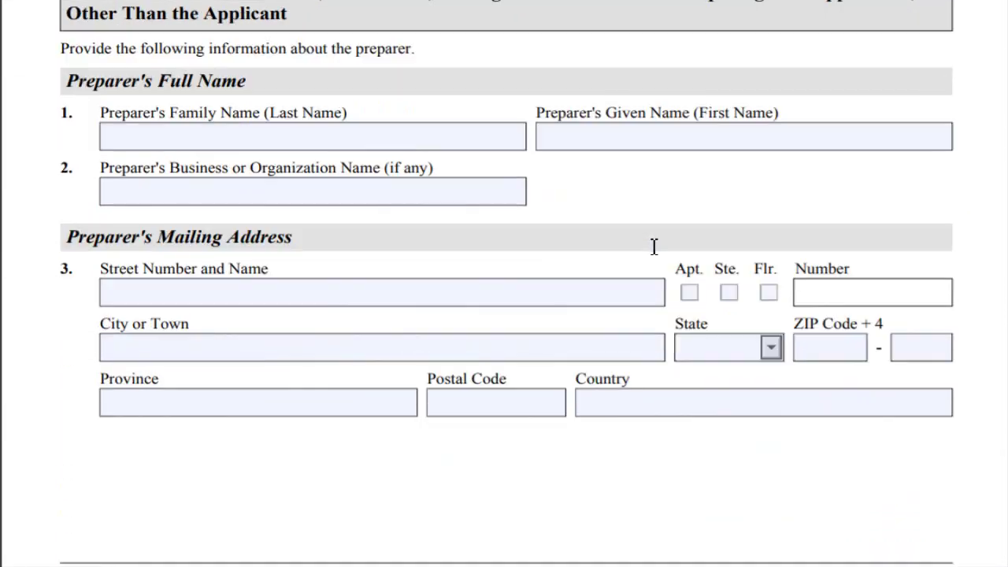
pyautogui.scroll(-20, 654, 247)
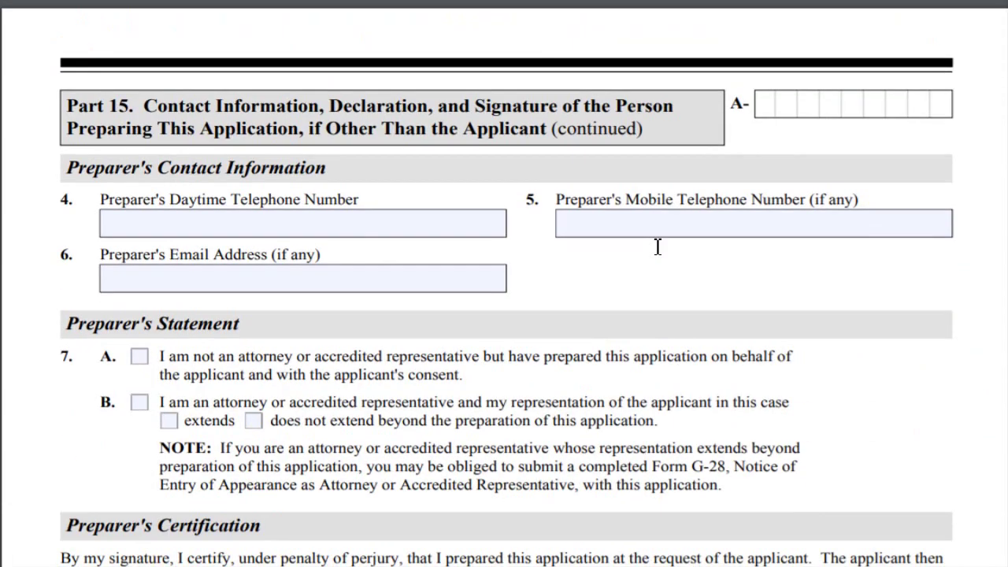
# Step: Scroll through Parts 16–18 to the Oath of Allegiance on page 20
pyautogui.scroll(-12, 658, 249)
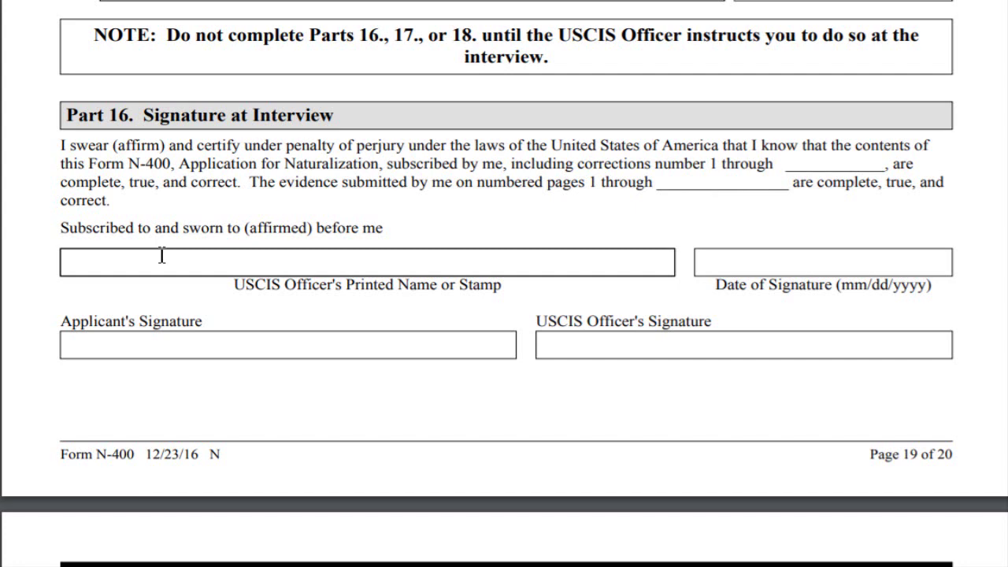
pyautogui.scroll(-8, 161, 254)
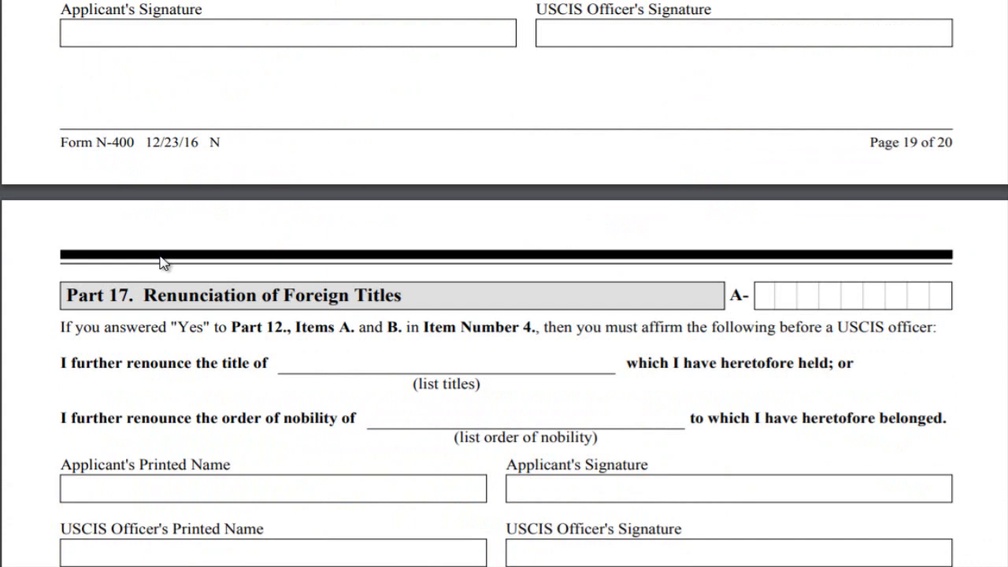
pyautogui.scroll(-3, 160, 262)
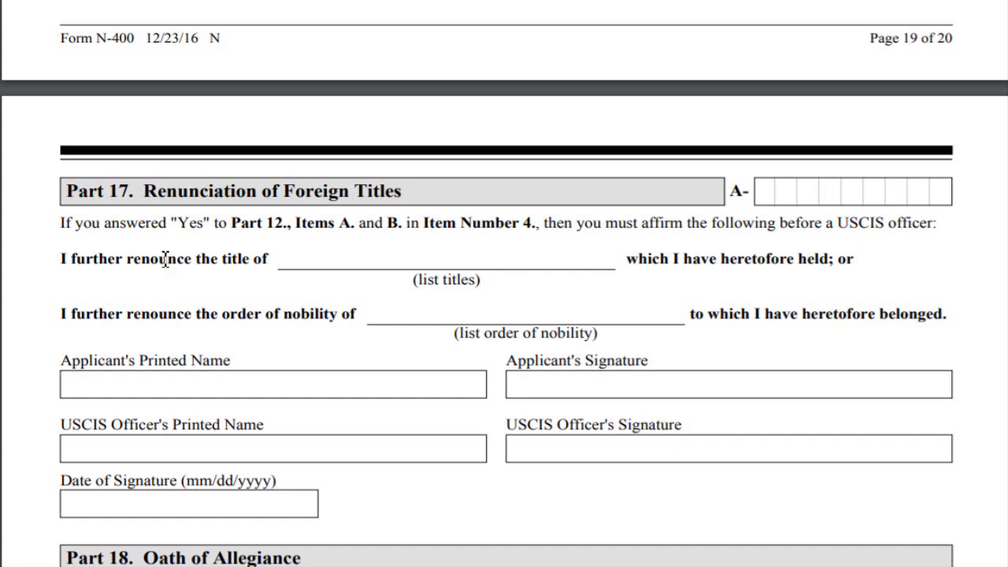
pyautogui.scroll(-3, 165, 261)
pyautogui.scroll(-6, 164, 261)
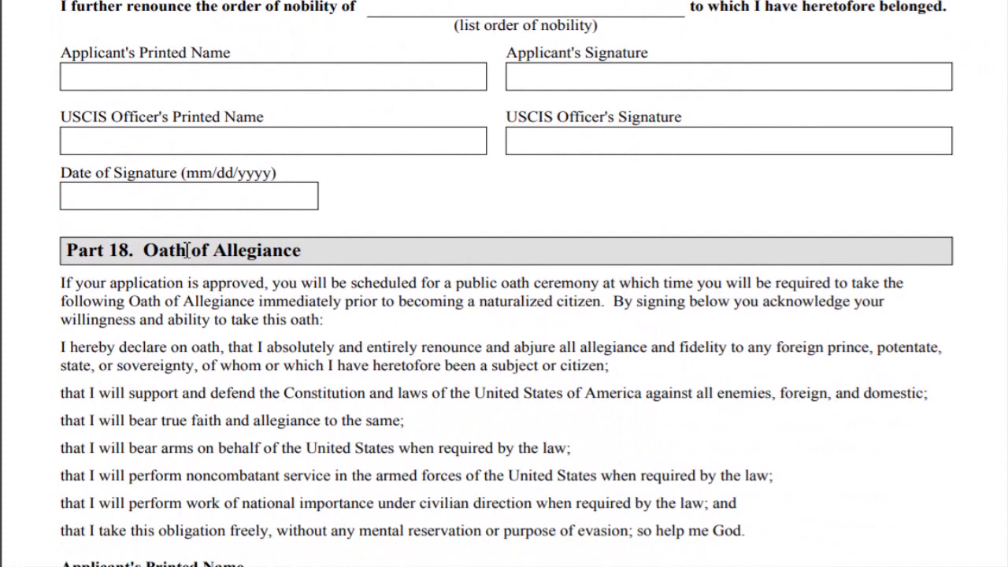
pyautogui.scroll(-3, 167, 330)
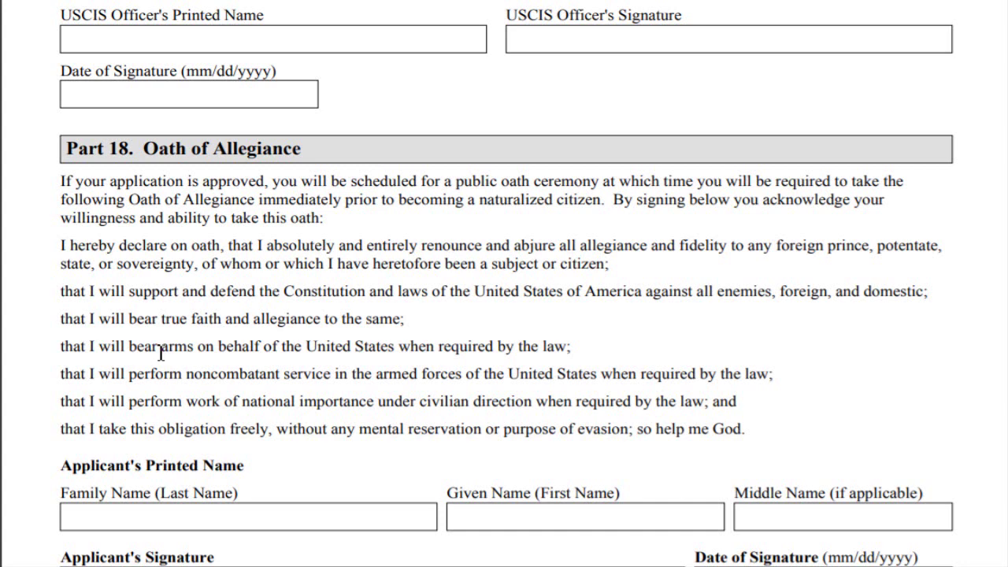
pyautogui.scroll(-5, 160, 354)
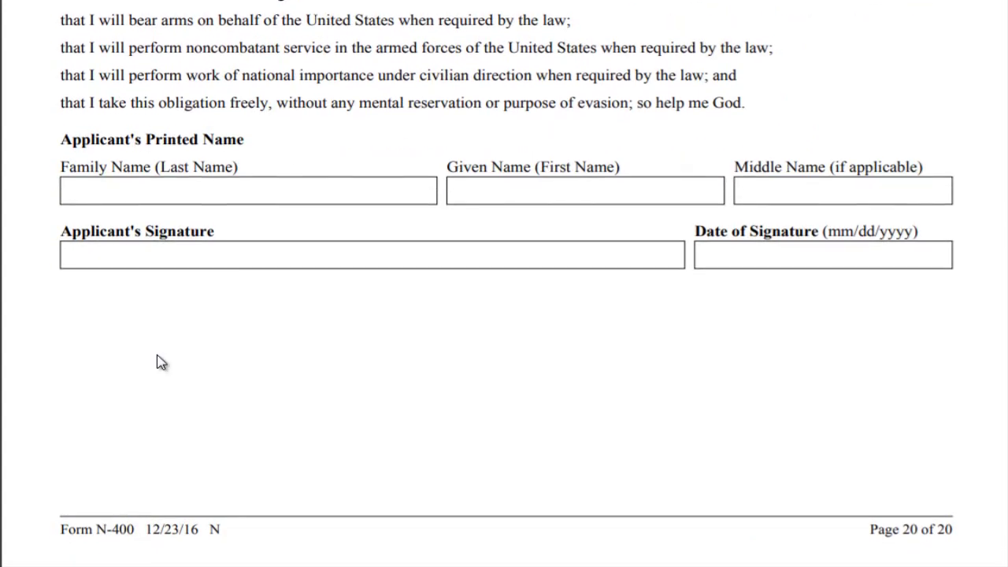